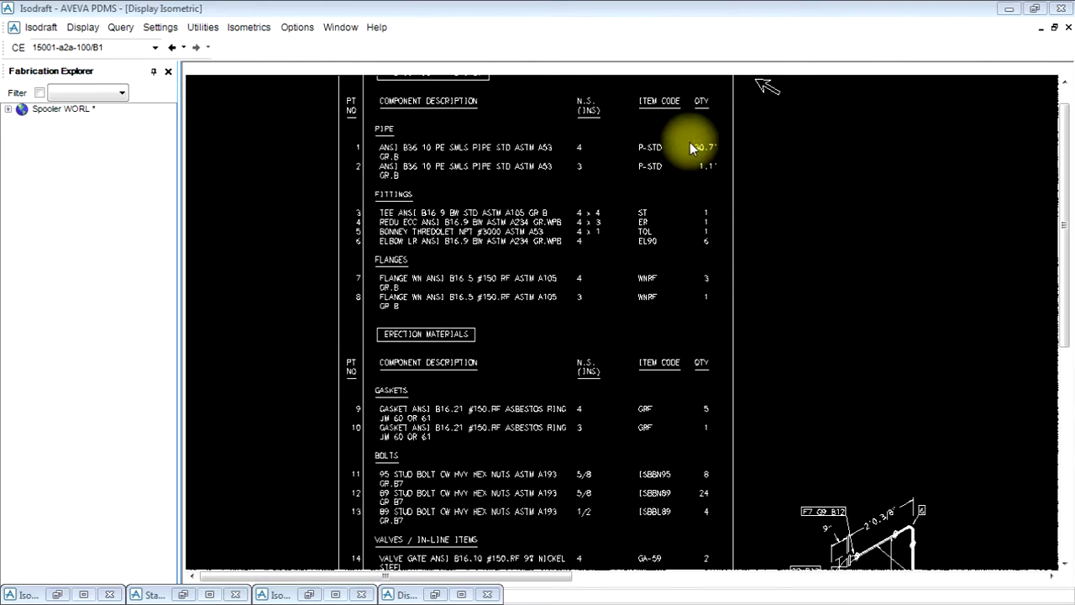
Wheel-zoom into the Fabrication Materials table to read its rows
scroll(608, 158, "up", 3)
scroll(607, 169, "down", 2)
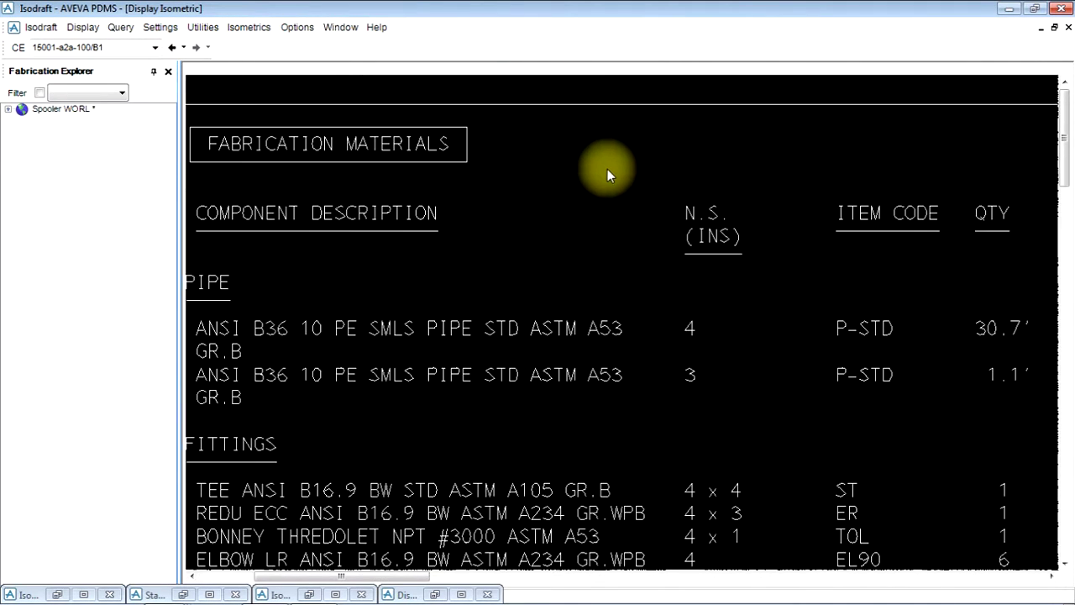
scroll(588, 172, "down", 2)
scroll(571, 171, "down", 2)
scroll(570, 171, "down", 1)
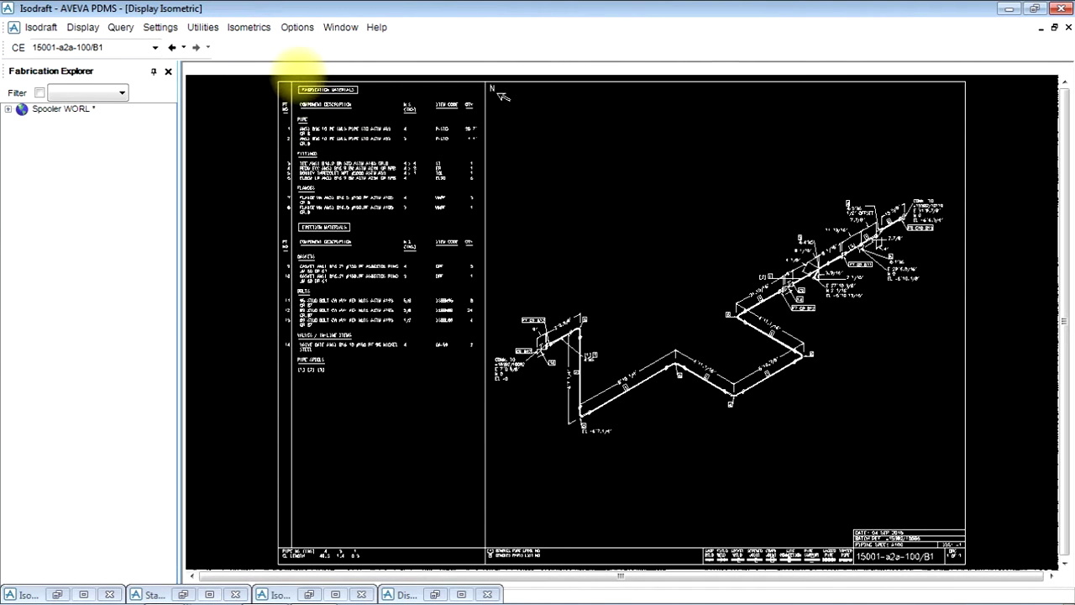
scroll(380, 102, "up", 5)
scroll(454, 269, "down", 1)
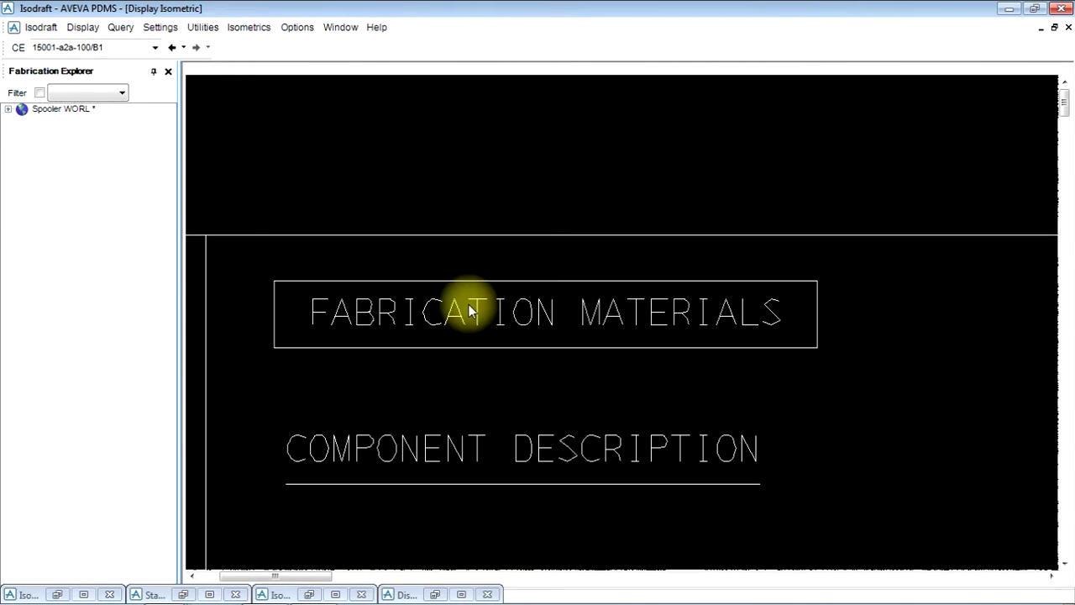
scroll(466, 319, "down", 1)
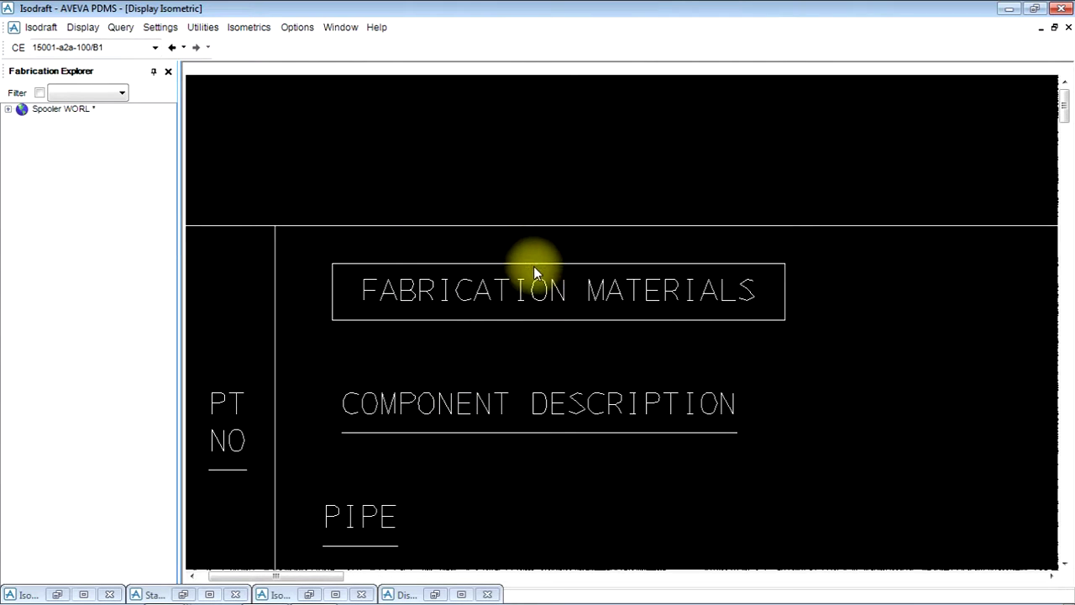
scroll(493, 283, "down", 1)
scroll(417, 335, "down", 2)
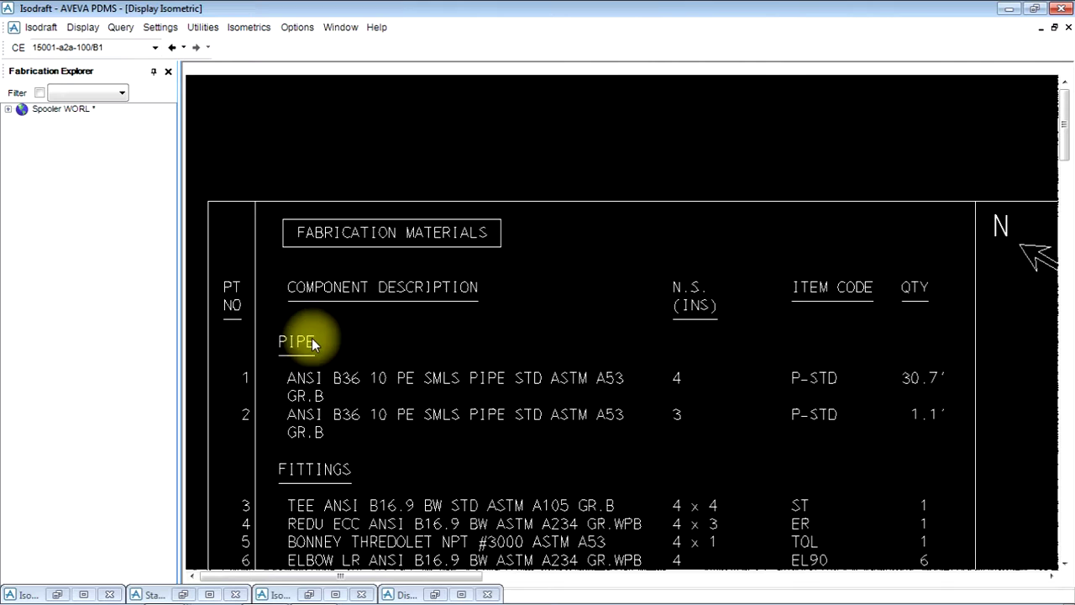
Window-zoom on the PT NO heading, then wheel out to the full 15001-a2a-100/B1 sheet
left_click_drag(212, 271, 244, 327)
scroll(588, 319, "down", 2)
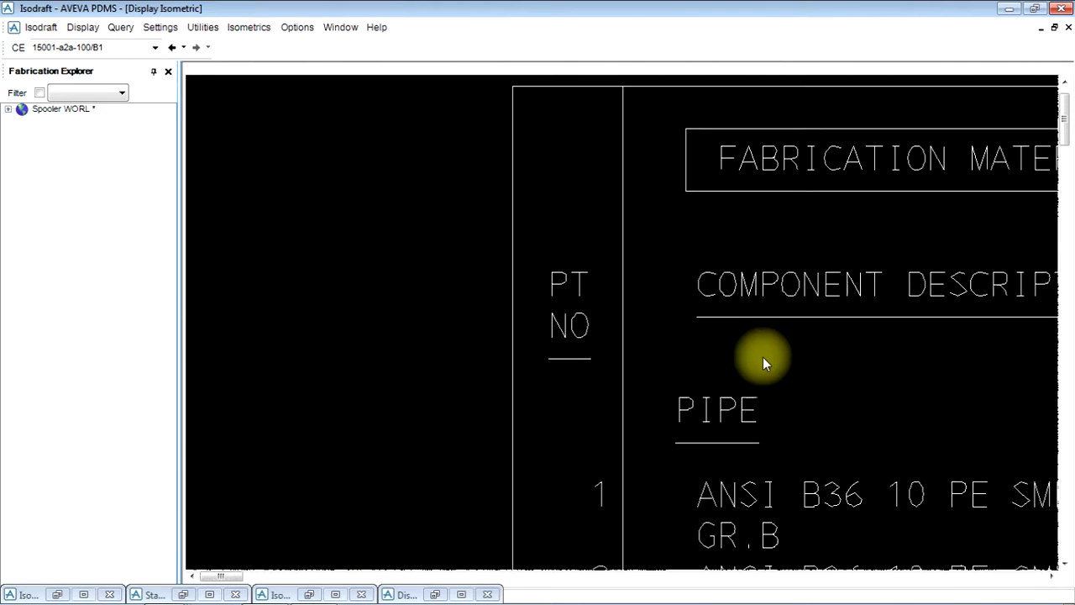
scroll(763, 357, "down", 1)
scroll(969, 263, "down", 2)
scroll(917, 216, "down", 1)
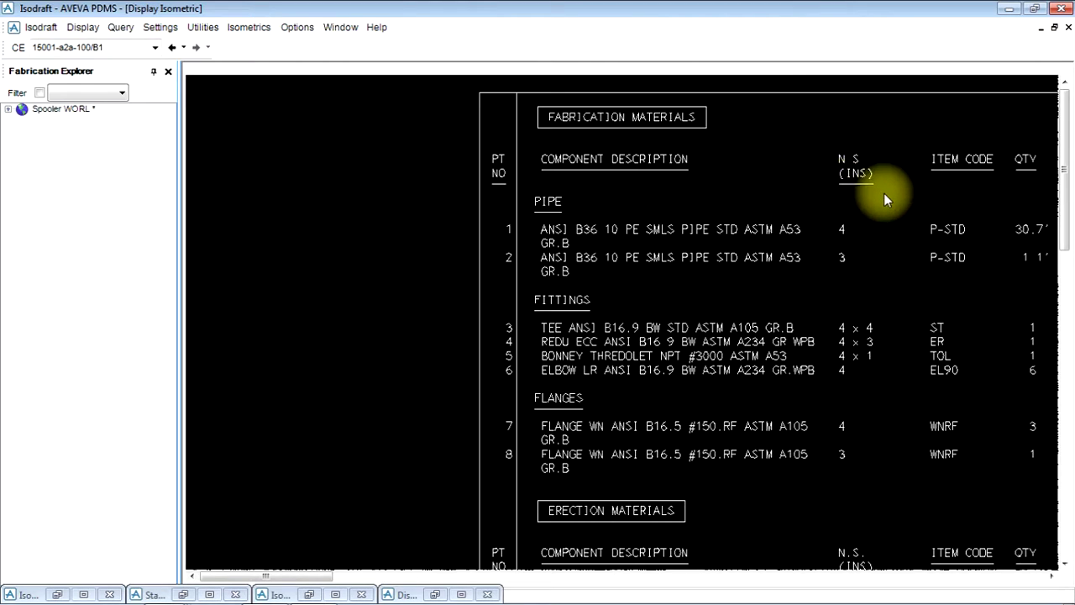
scroll(981, 165, "down", 1)
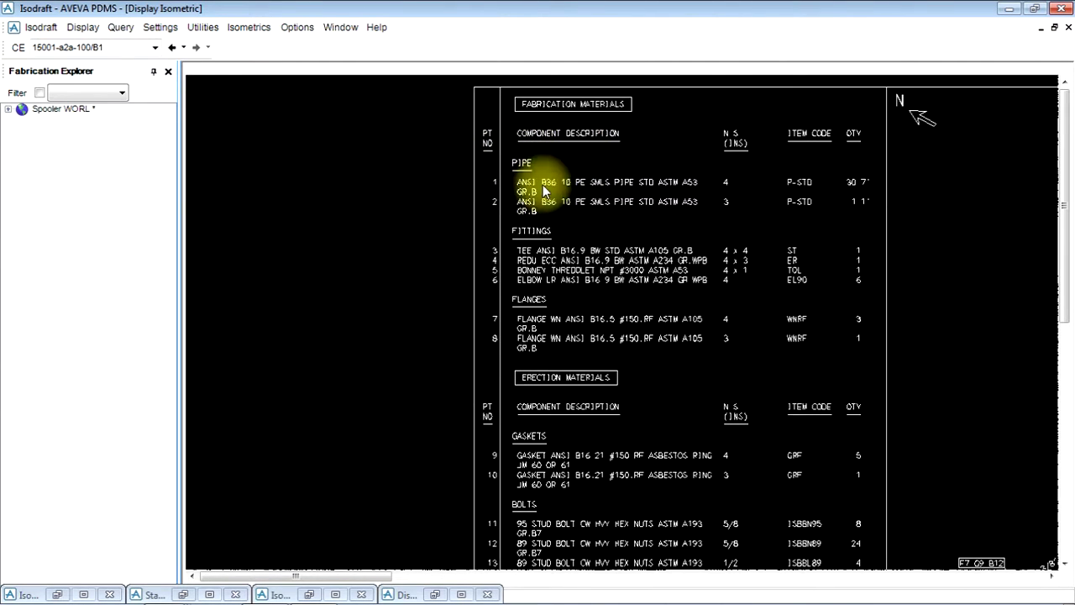
scroll(708, 249, "down", 1)
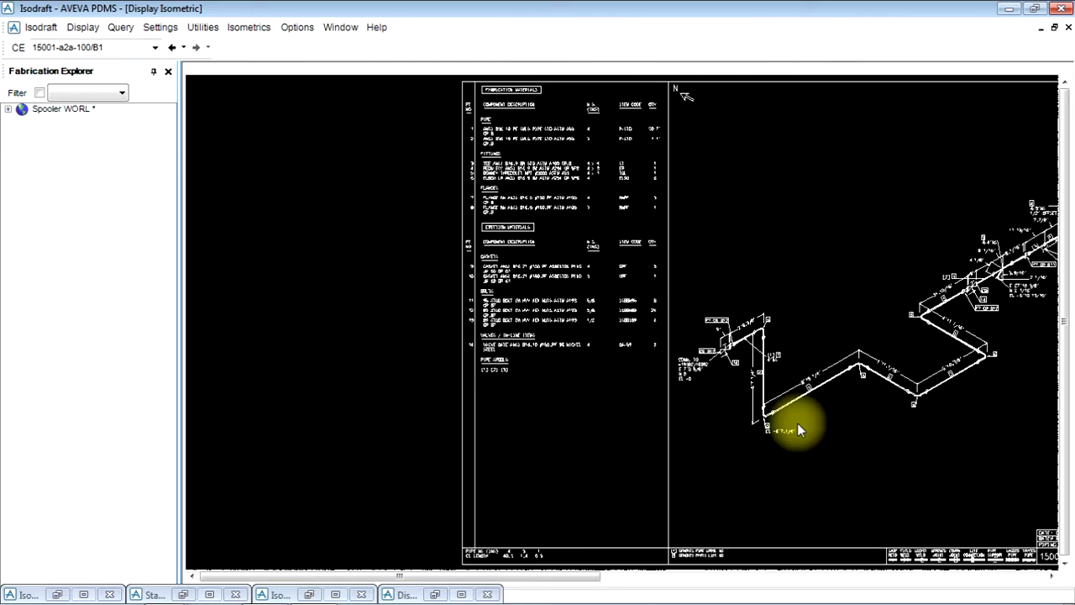
Inspect the upper pipe run dimensions, then zoom onto the Fabrication Materials PIPE rows
scroll(1000, 234, "right", 1)
scroll(984, 238, "right", 3)
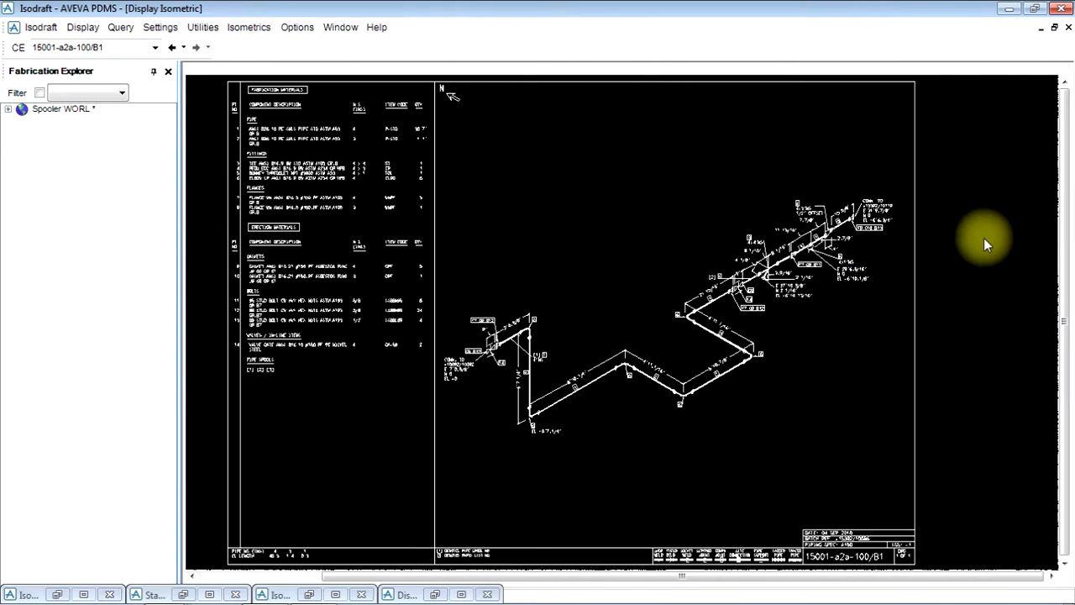
scroll(984, 238, "up", 2)
scroll(1006, 195, "down", 1)
scroll(919, 185, "up", 1)
scroll(899, 259, "up", 1)
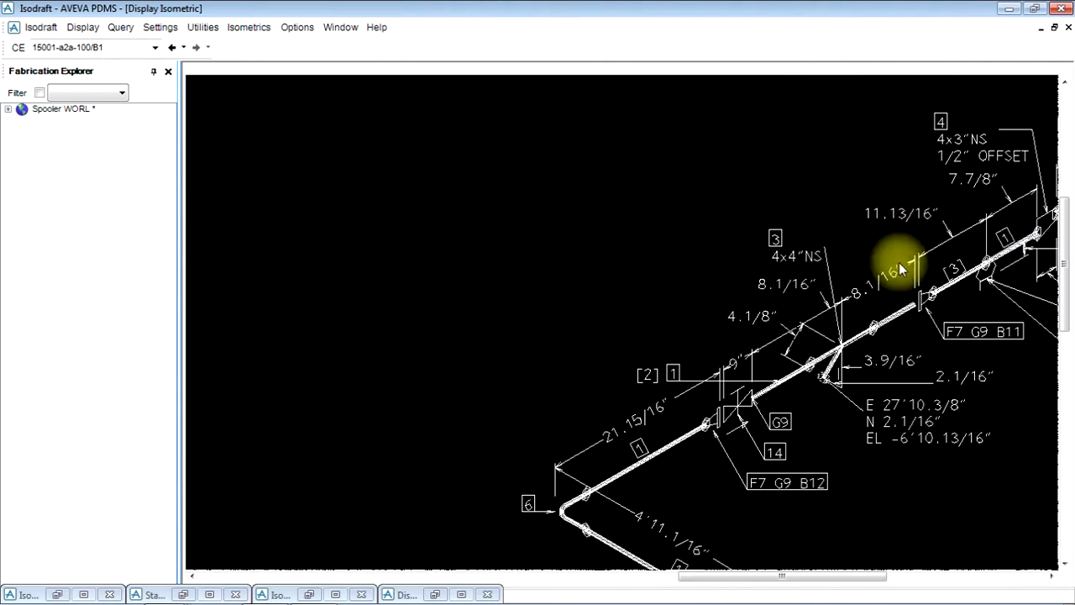
scroll(924, 308, "down", 1)
scroll(944, 267, "up", 1)
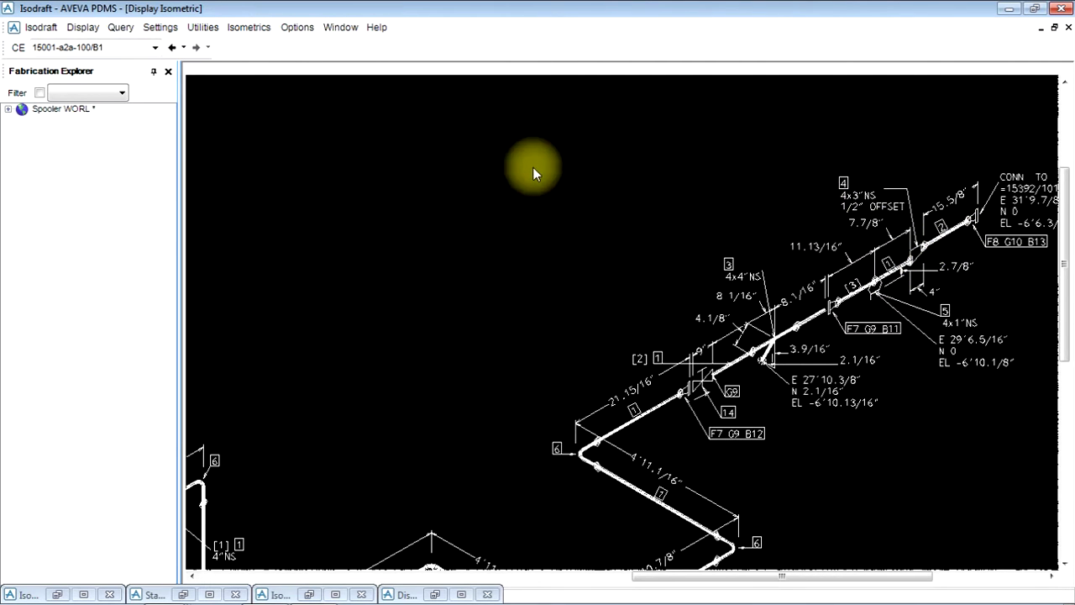
scroll(533, 166, "down", 3)
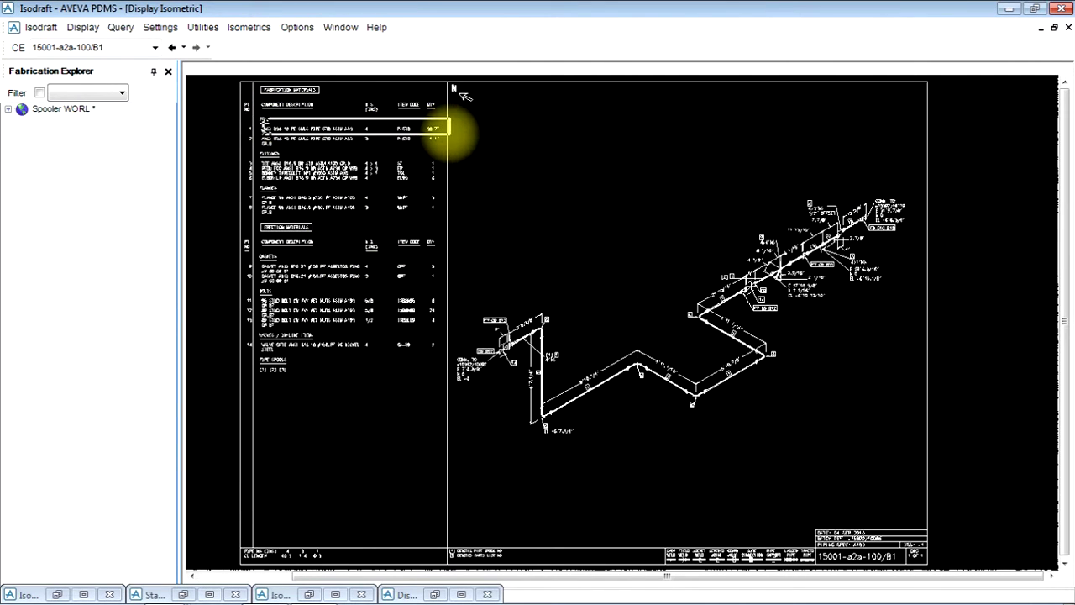
scroll(450, 132, "up", 3)
scroll(621, 336, "down", 1)
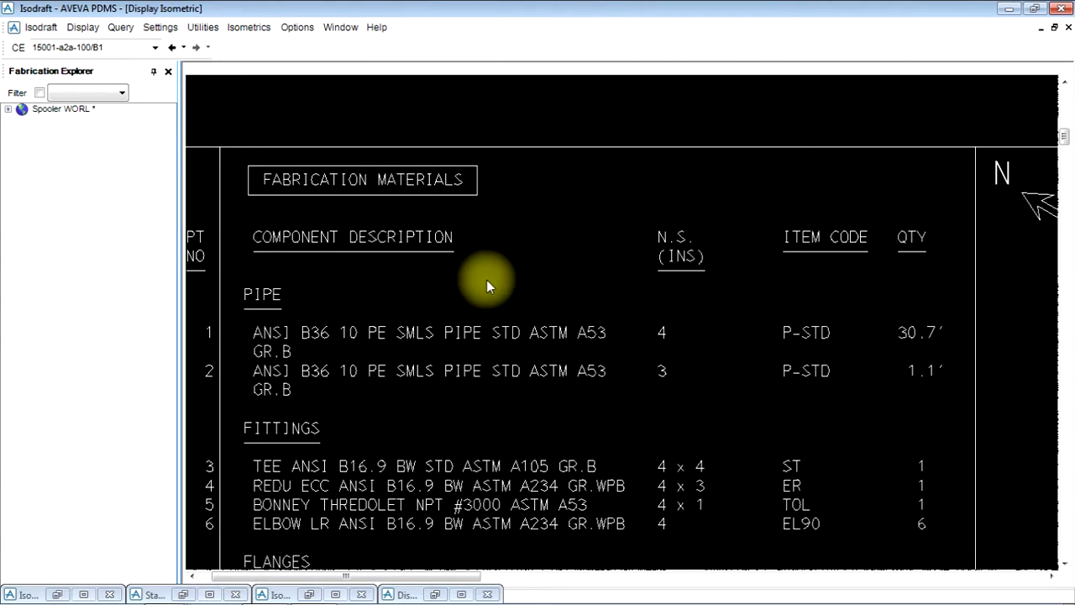
scroll(486, 352, "down", 1)
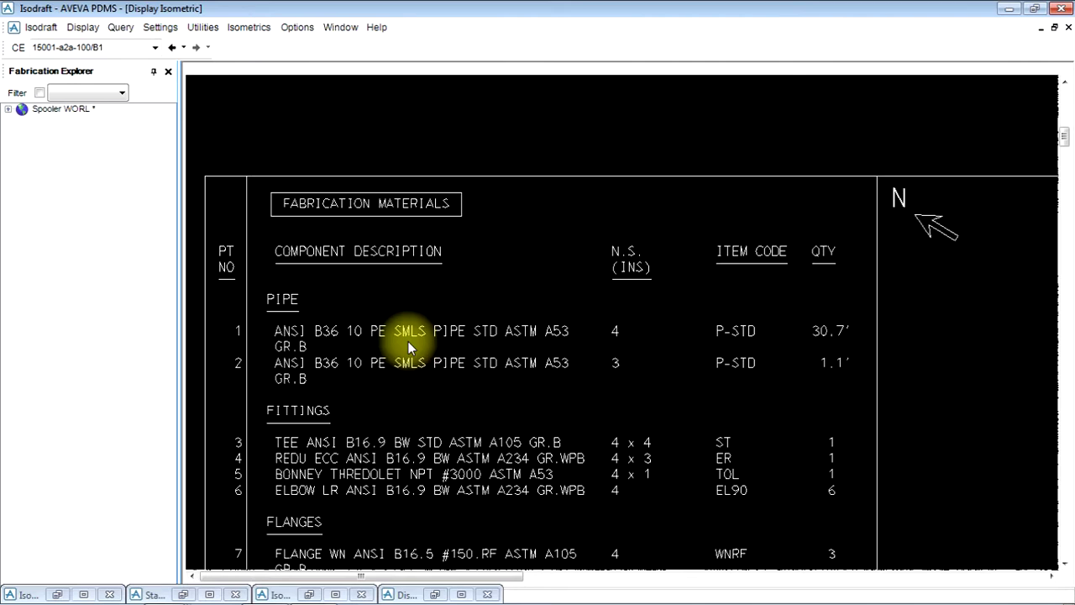
scroll(406, 334, "up", 1)
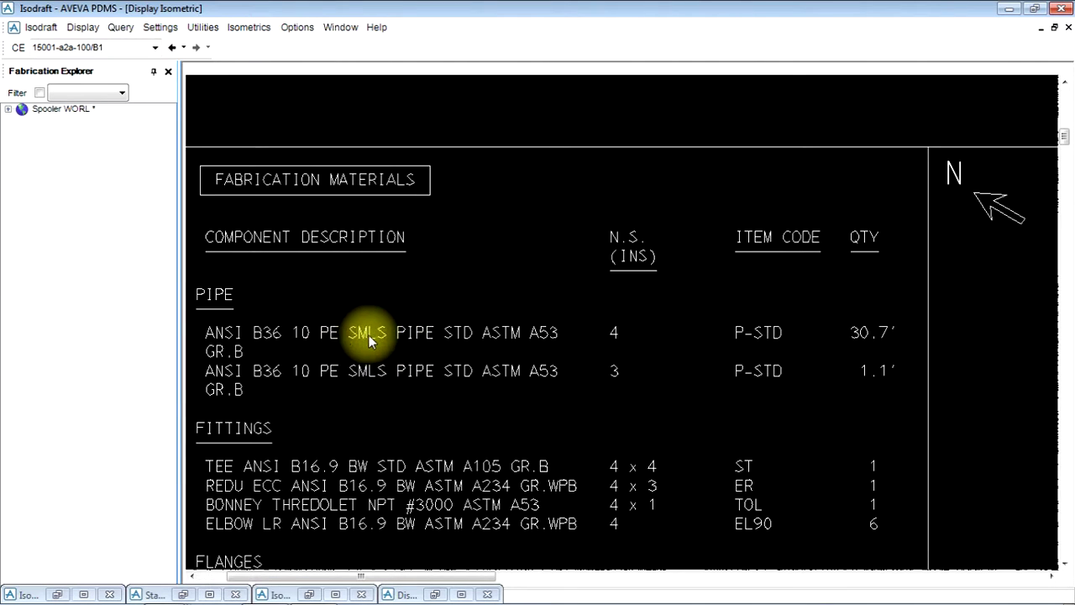
scroll(206, 373, "down", 1)
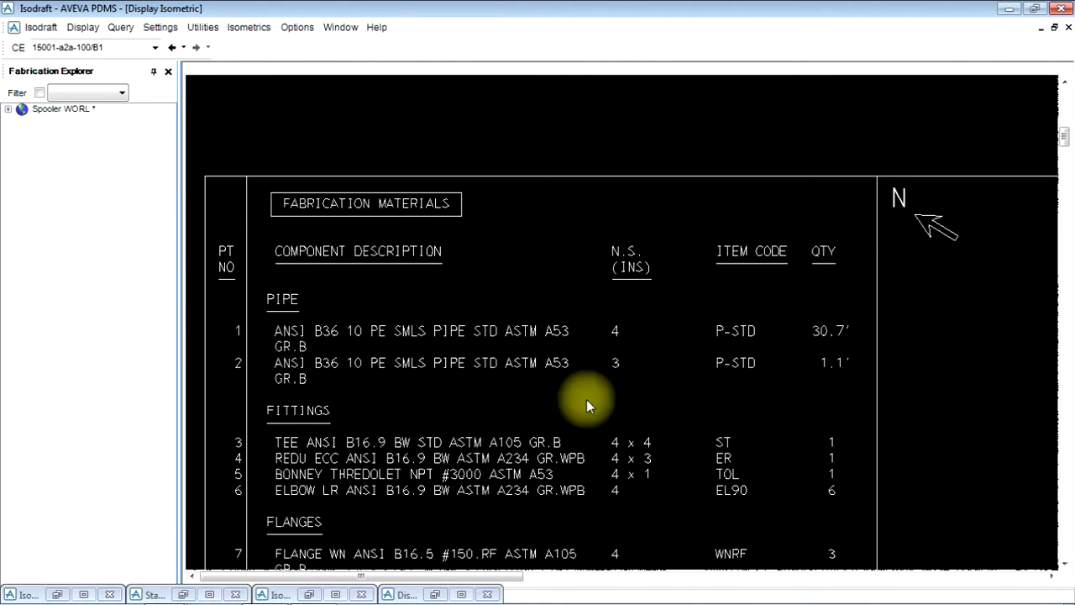
scroll(505, 411, "down", 1)
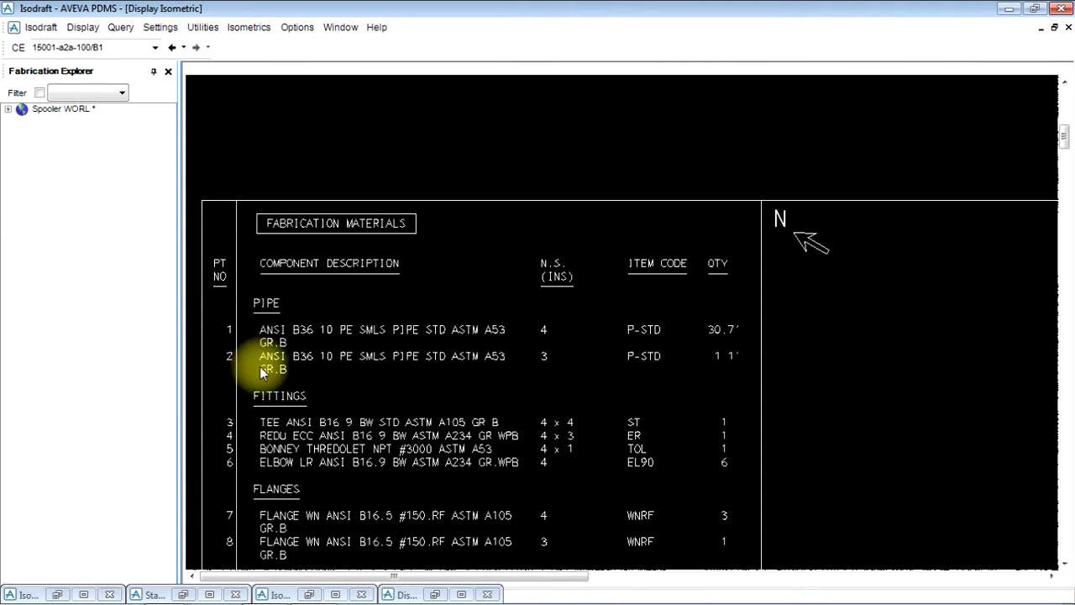
Zoom in on the TEE and BONNEY THREDOLET rows and frame the elbow quantity of 6
mouse_move(255, 422)
left_mouse_down()
mouse_move(320, 411)
mouse_move(627, 412)
mouse_move(750, 430)
left_mouse_up()
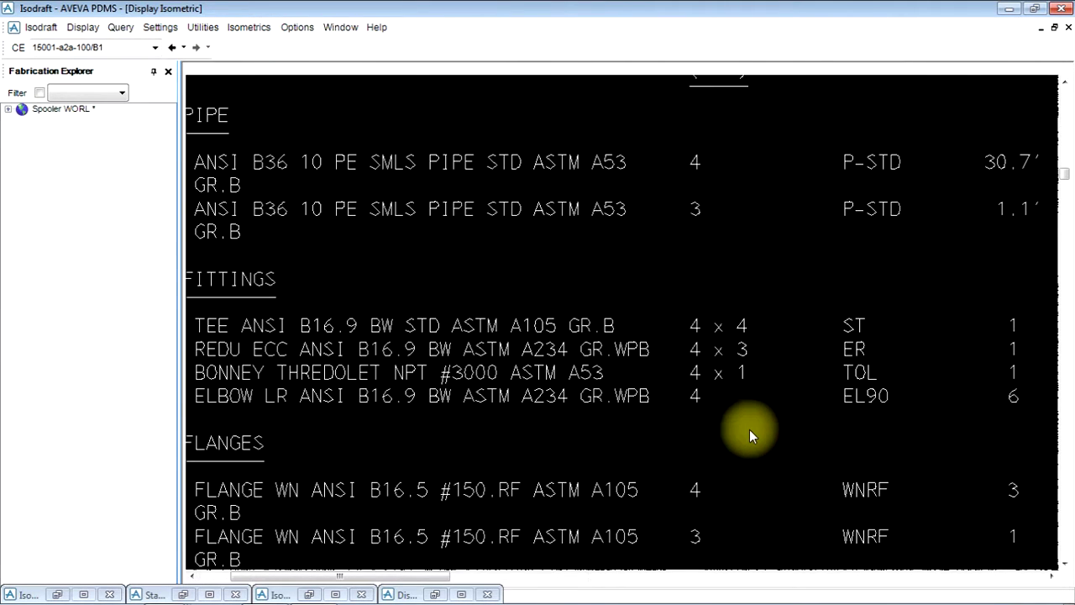
scroll(700, 314, "down", 1)
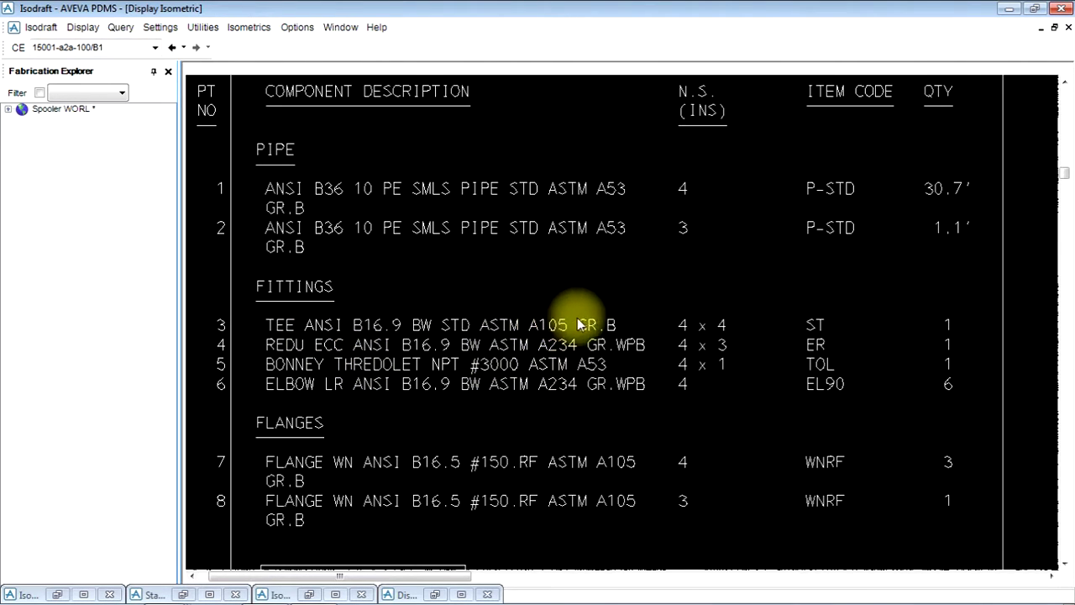
mouse_move(275, 366)
left_mouse_down()
mouse_move(502, 373)
mouse_move(640, 362)
left_mouse_up()
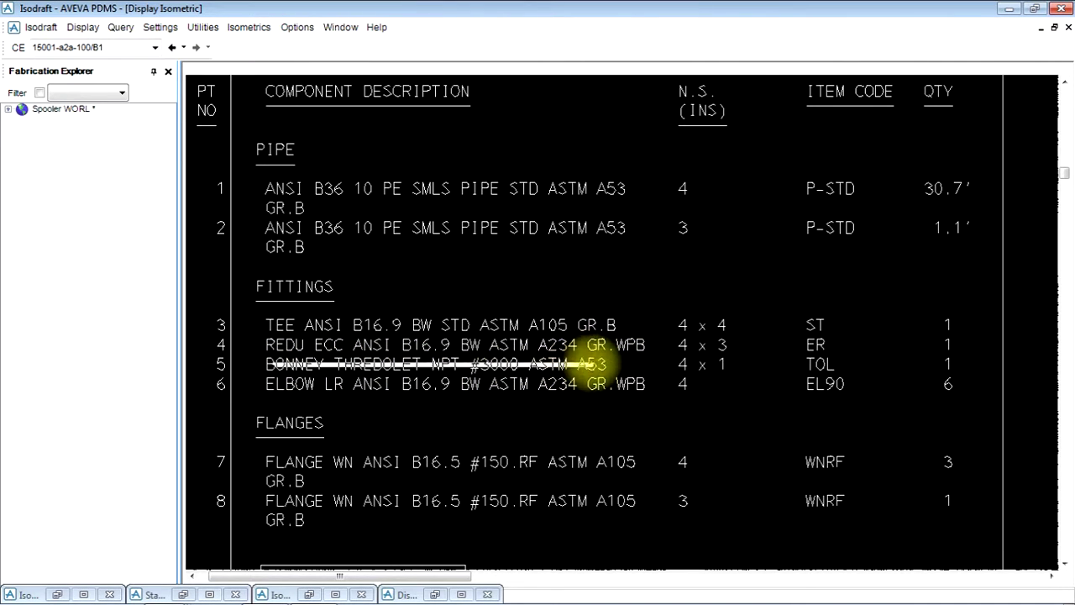
scroll(607, 362, "down", 1)
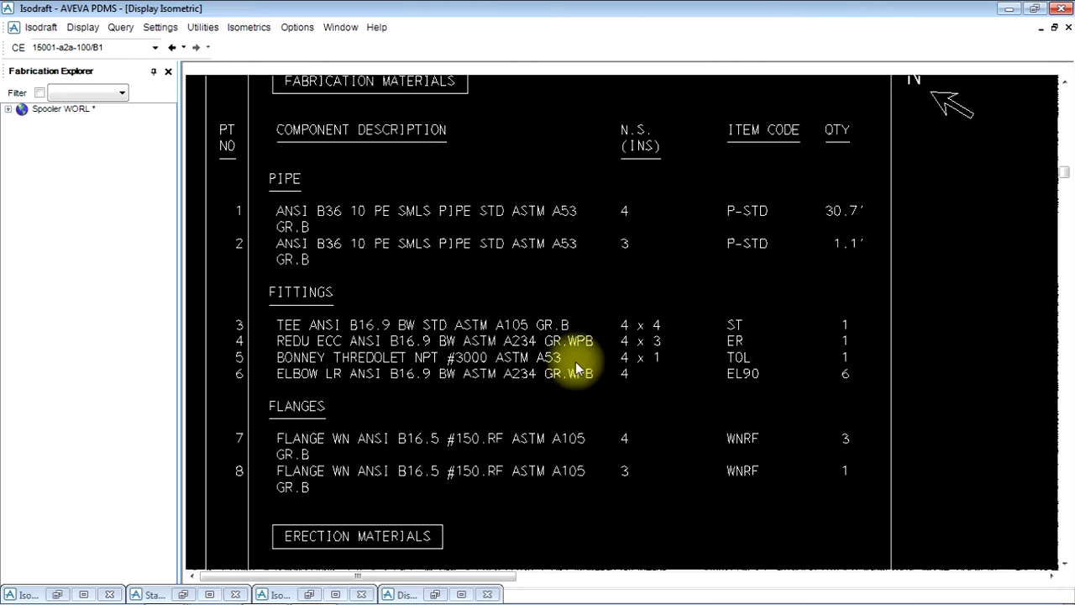
scroll(546, 367, "up", 1)
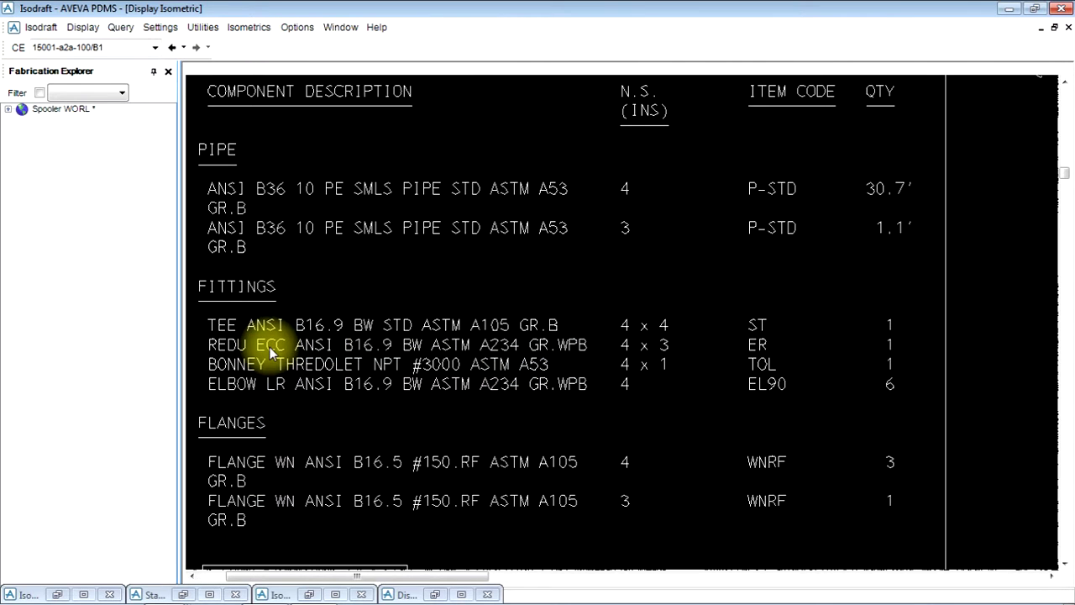
mouse_move(264, 356)
left_mouse_down()
mouse_move(411, 387)
mouse_move(811, 366)
mouse_move(905, 374)
left_mouse_up()
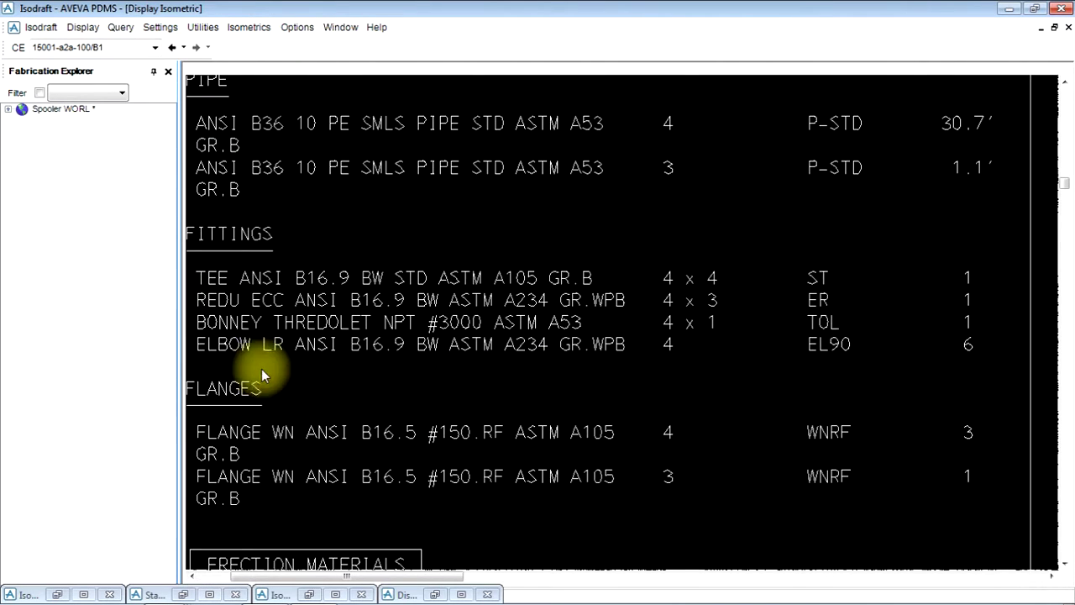
left_click_drag(921, 334, 987, 356)
Zoom closely on the elbow quantity, then frame and zoom into the FLANGE rows
scroll(639, 387, "down", 3)
scroll(436, 395, "down", 3)
scroll(301, 392, "down", 2)
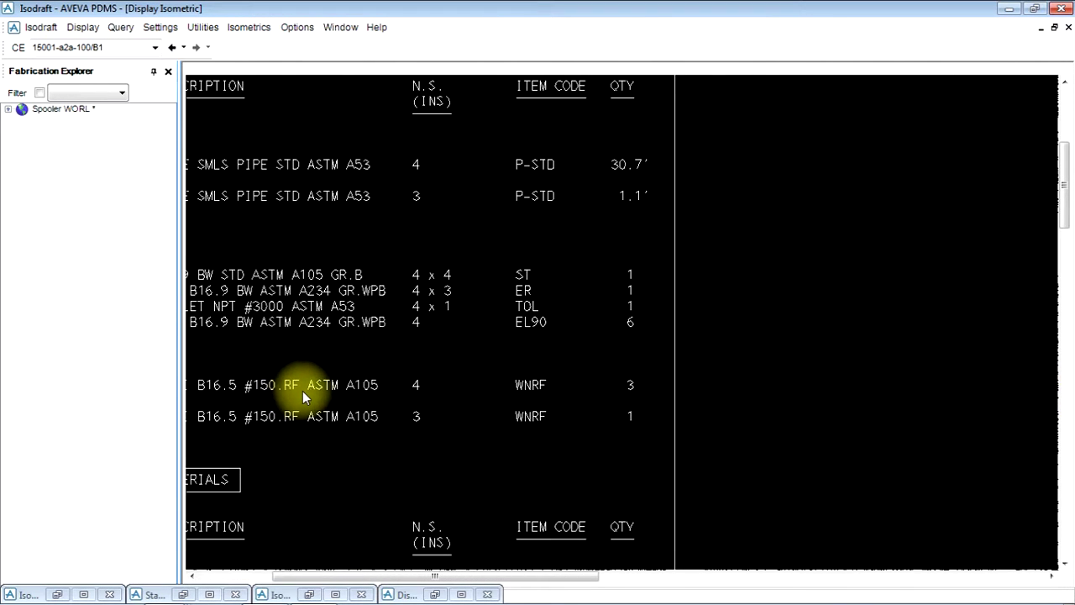
scroll(316, 406, "down", 2)
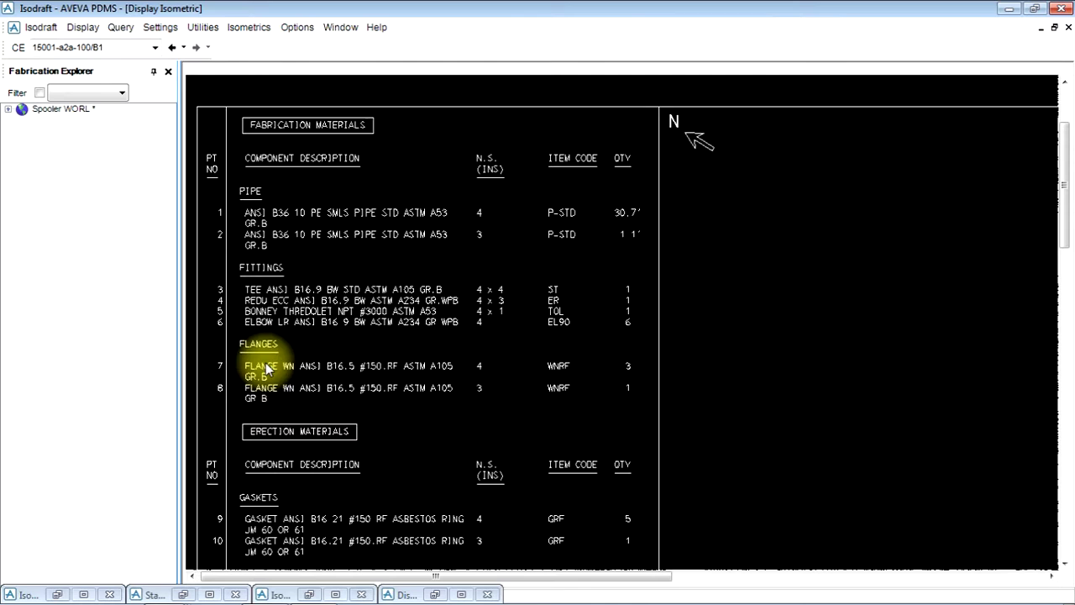
left_click_drag(247, 353, 528, 375)
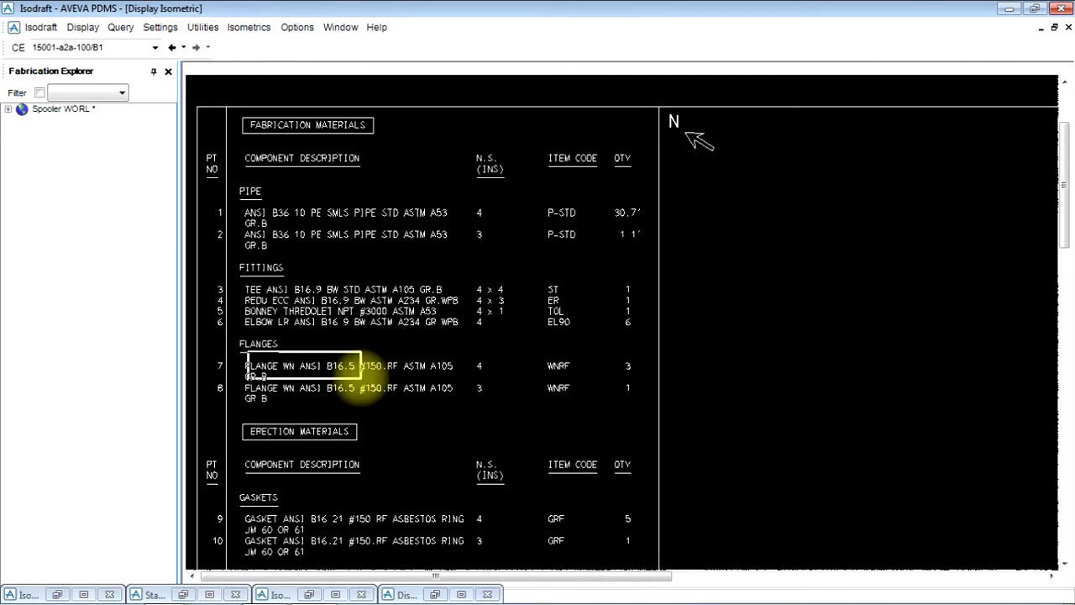
left_click(528, 375)
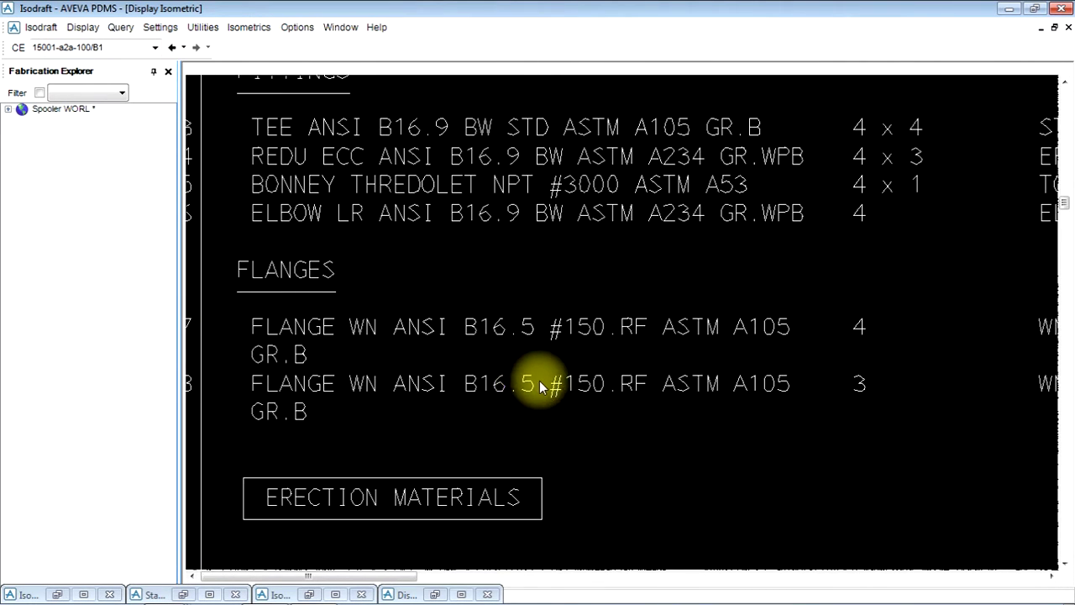
Zoom back out to the whole sheet with the materials list beside the isometric
scroll(764, 244, "down", 1)
scroll(507, 302, "down", 1)
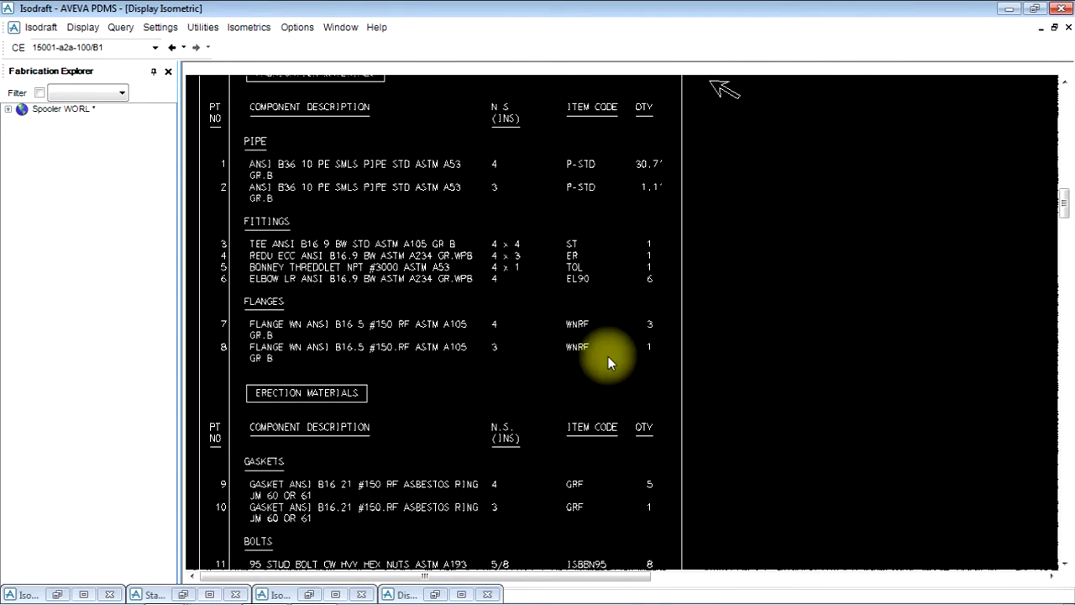
scroll(700, 342, "down", 1)
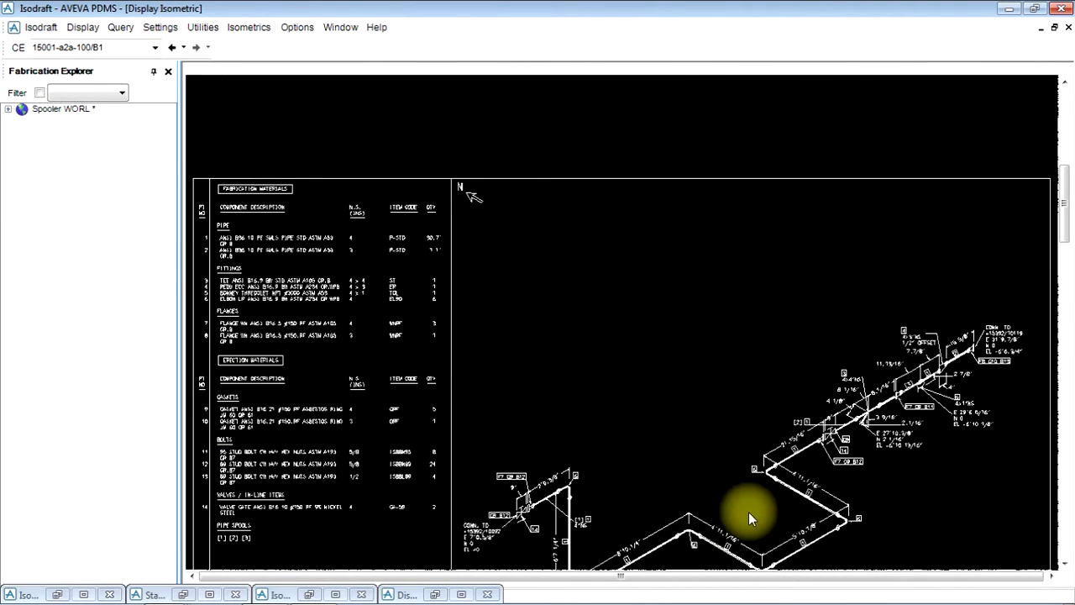
scroll(748, 512, "down", 3)
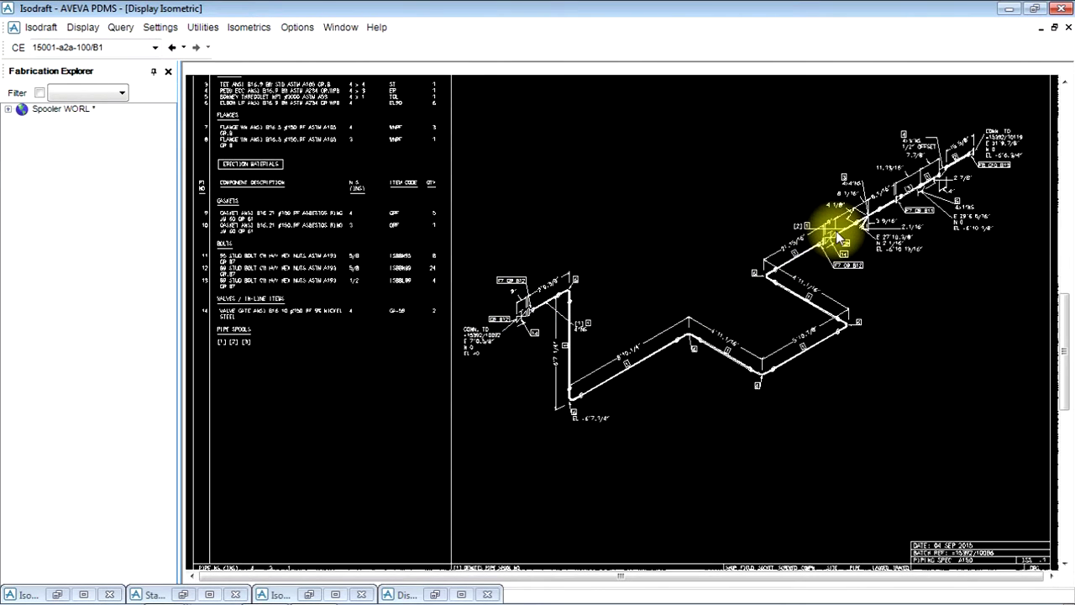
scroll(924, 180, "up", 2)
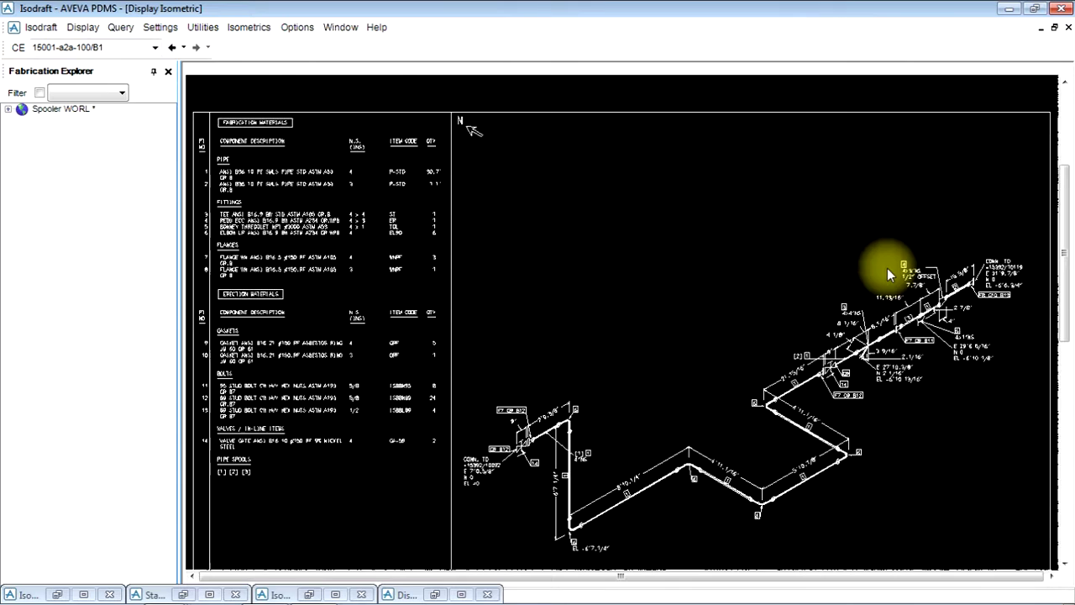
scroll(889, 273, "up", 2)
scroll(974, 282, "down", 2)
scroll(998, 289, "up", 2)
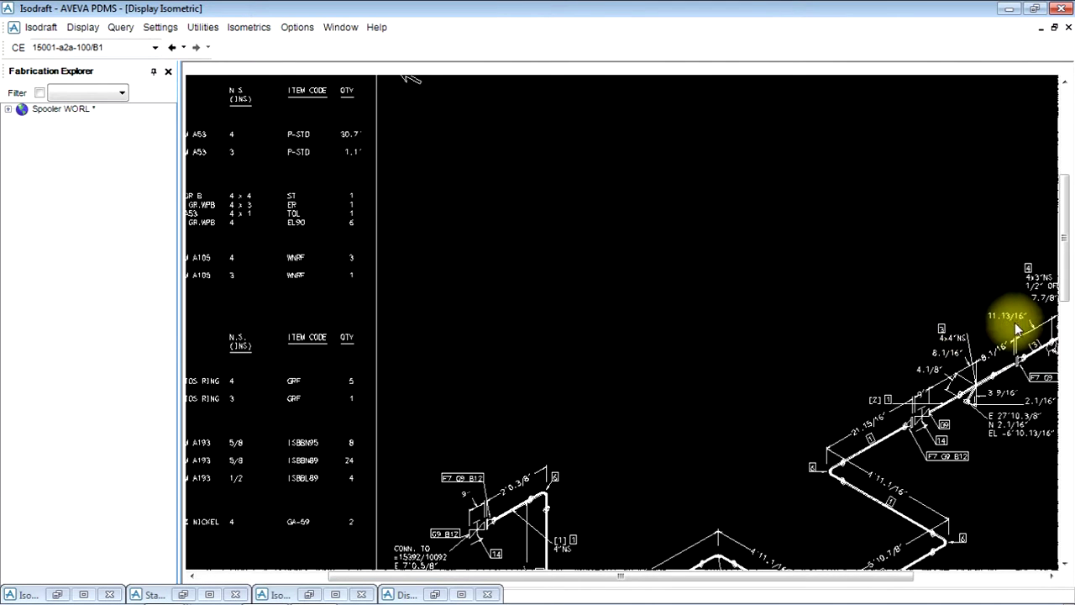
scroll(1017, 328, "down", 2)
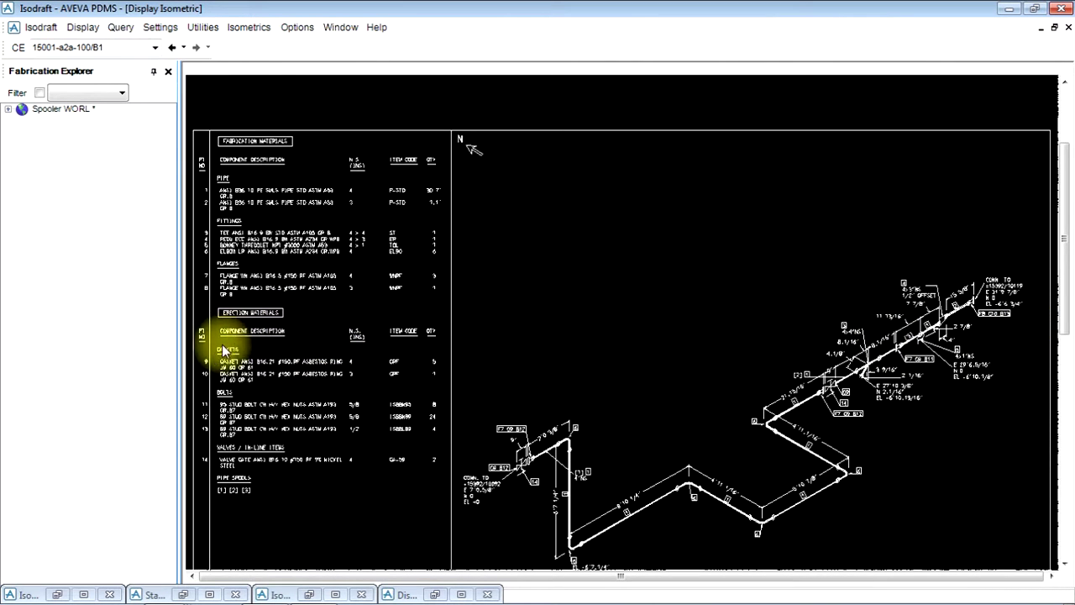
Window-zoom onto the Erection Materials rows until gaskets, bolts, gate valve and spools are legible
mouse_move(214, 351)
left_mouse_down()
mouse_move(415, 288)
mouse_move(456, 254)
left_mouse_up()
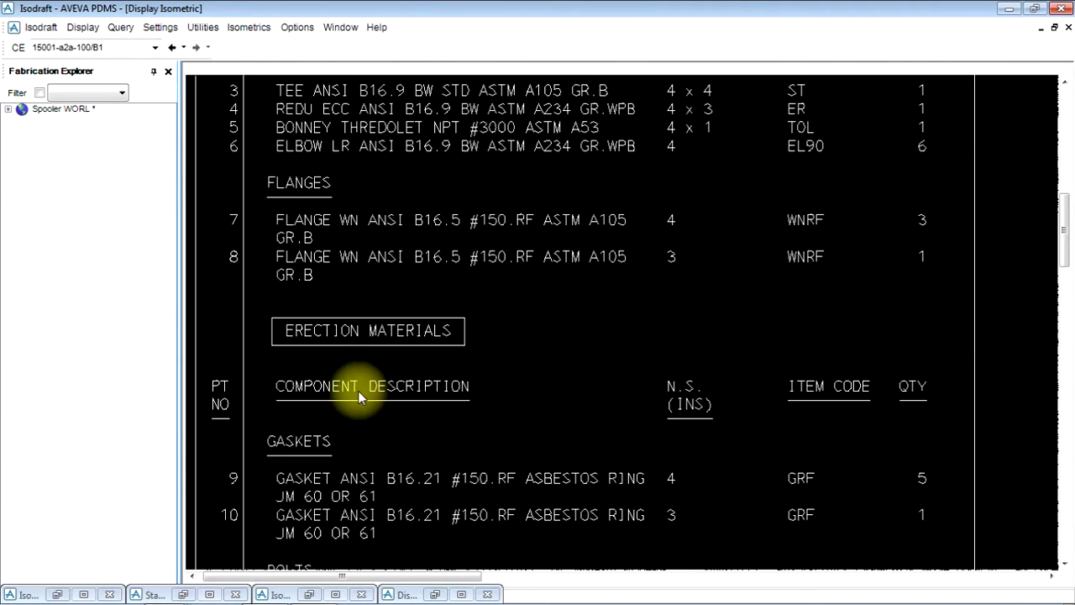
scroll(349, 427, "down", 1)
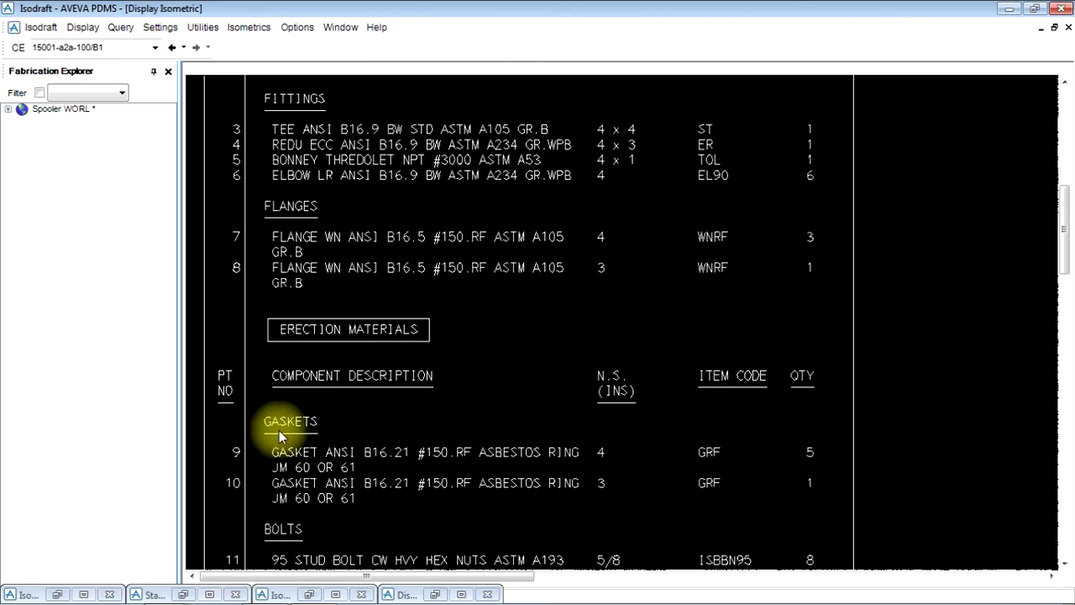
scroll(286, 446, "down", 2)
scroll(309, 404, "up", 1)
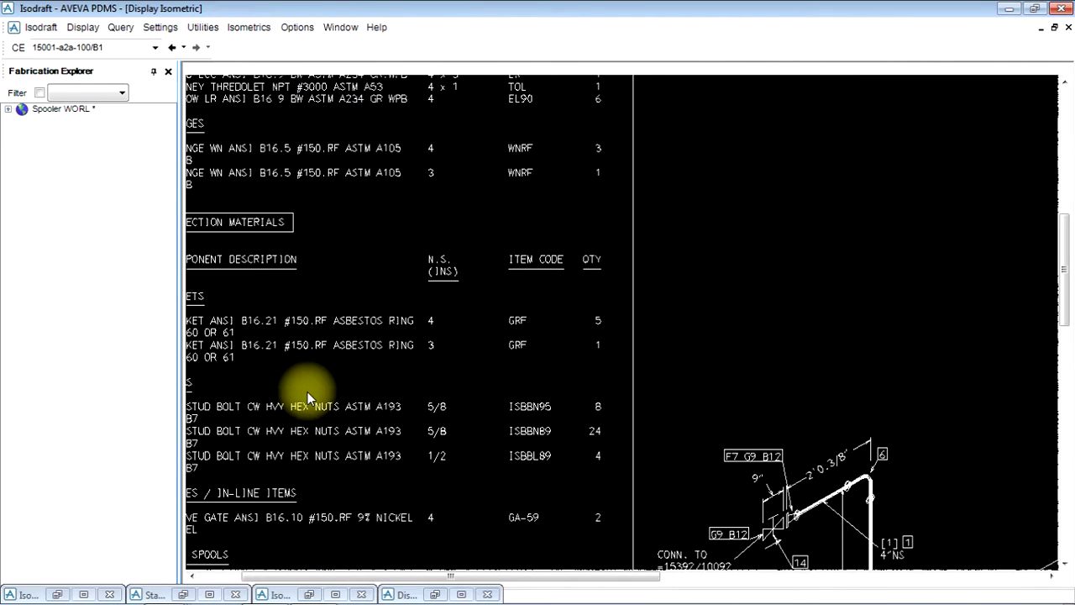
scroll(308, 399, "down", 1)
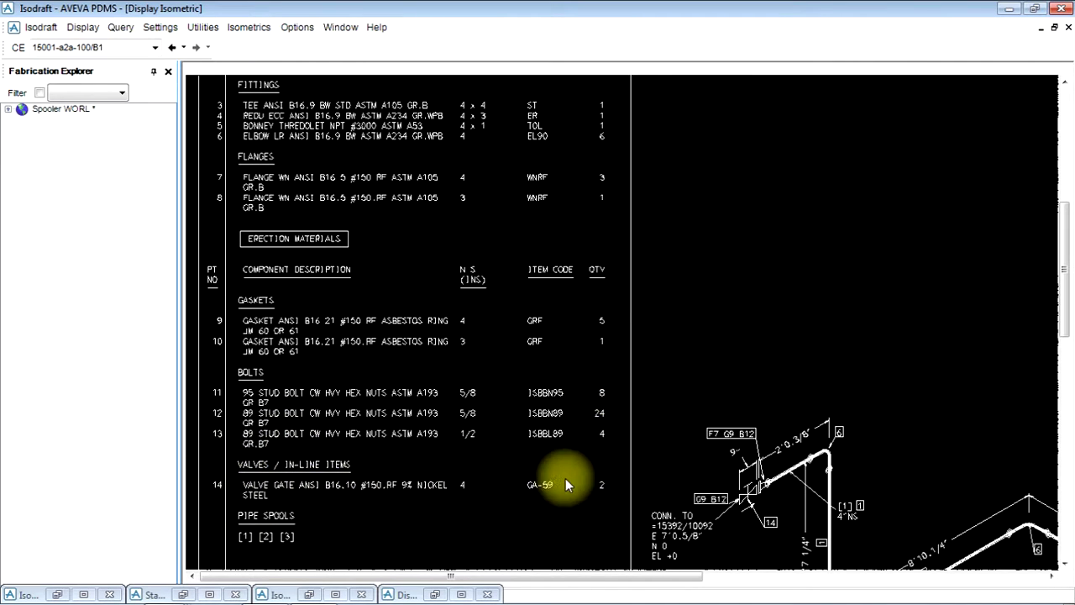
Zoom in on the Pipe Spools [1] [2] [3] labels
scroll(504, 481, "down", 1)
scroll(485, 484, "down", 1)
scroll(229, 469, "down", 1)
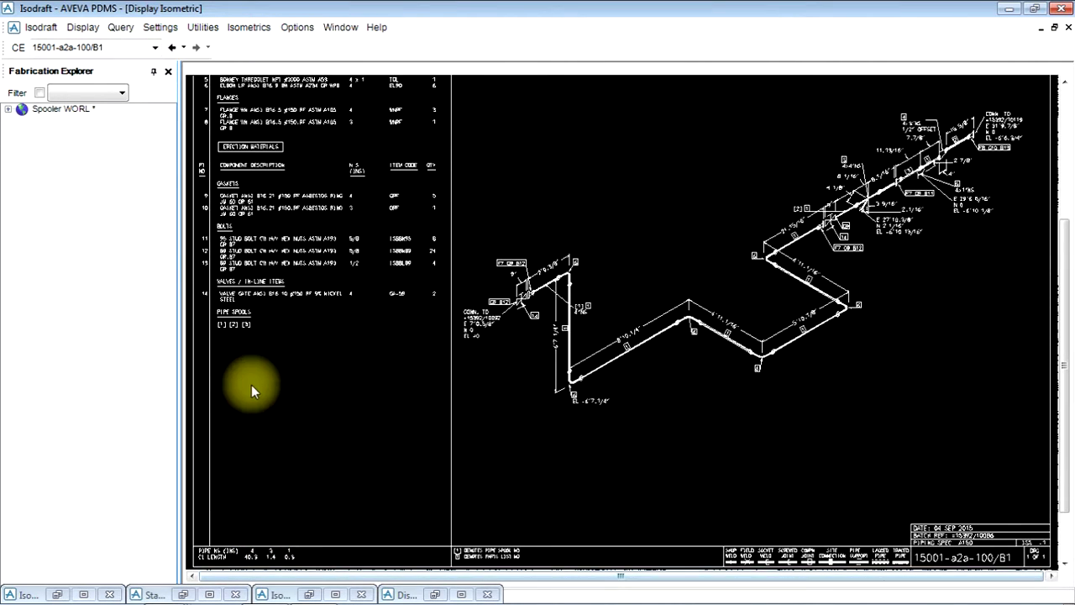
left_click(252, 326)
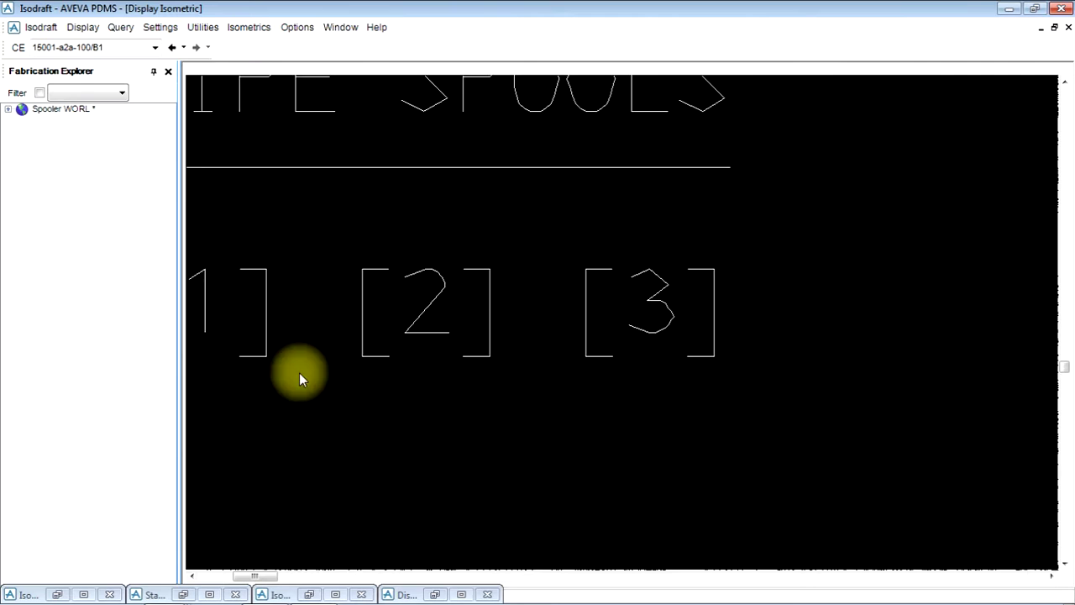
Zoom in on the PIPE NS / CL LENGTH totals of 40.3, 1.4 and 0.3
scroll(300, 375, "down", 2)
scroll(344, 491, "down", 5)
scroll(384, 538, "down", 1)
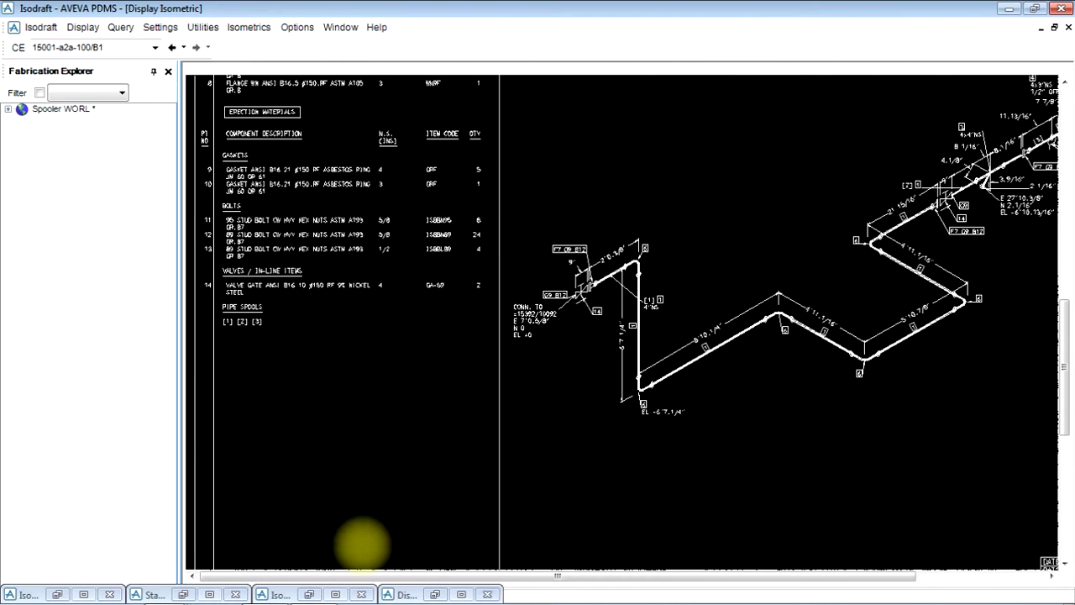
scroll(272, 484, "down", 1)
left_click(318, 456)
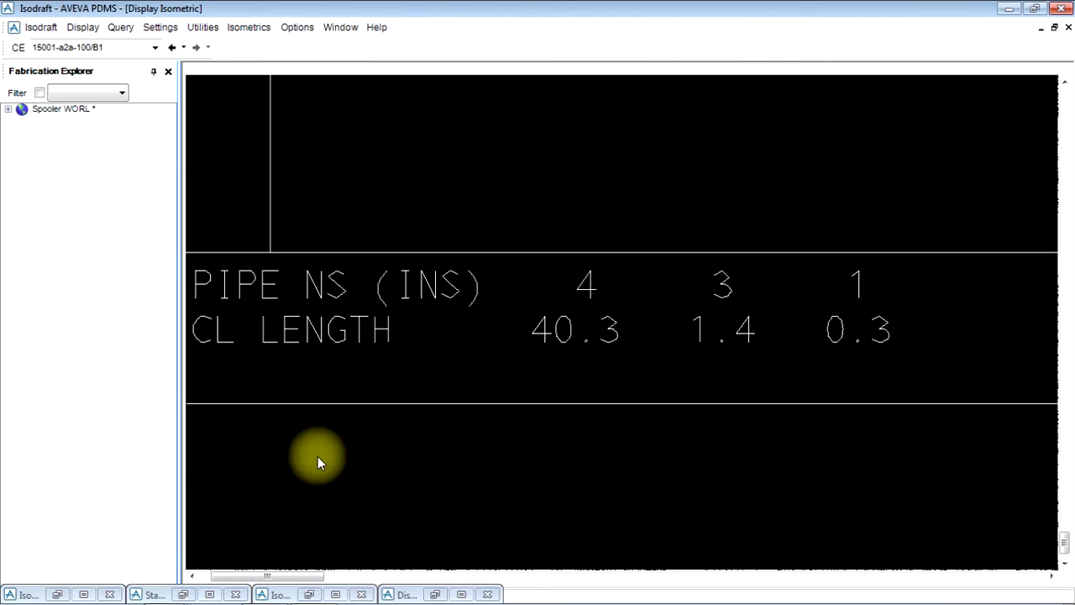
scroll(385, 347, "down", 1)
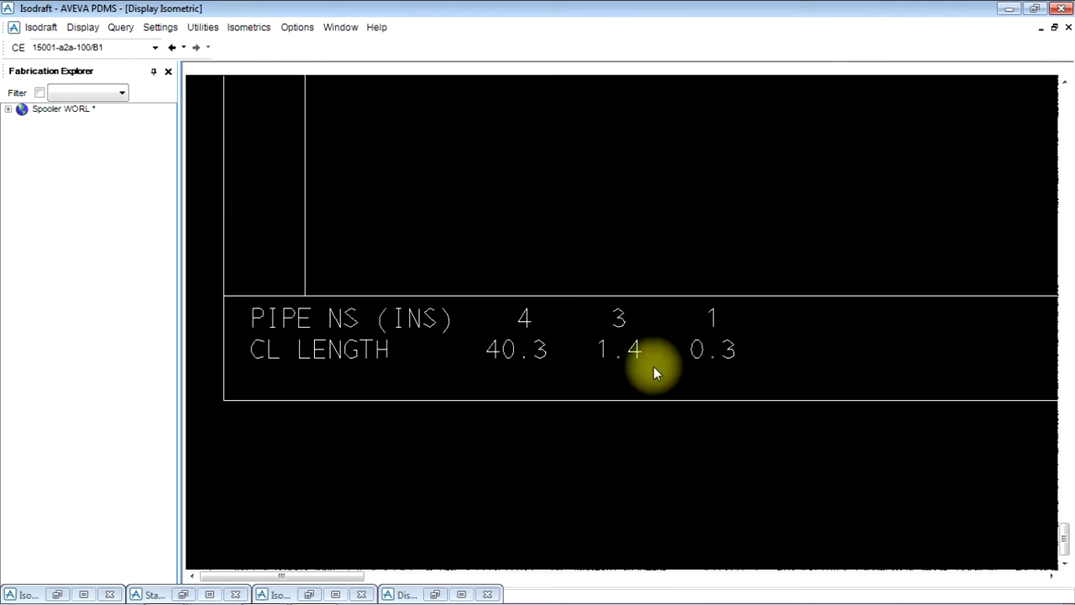
Wheel out to the full isometric sheet with its materials list
scroll(782, 299, "down", 2)
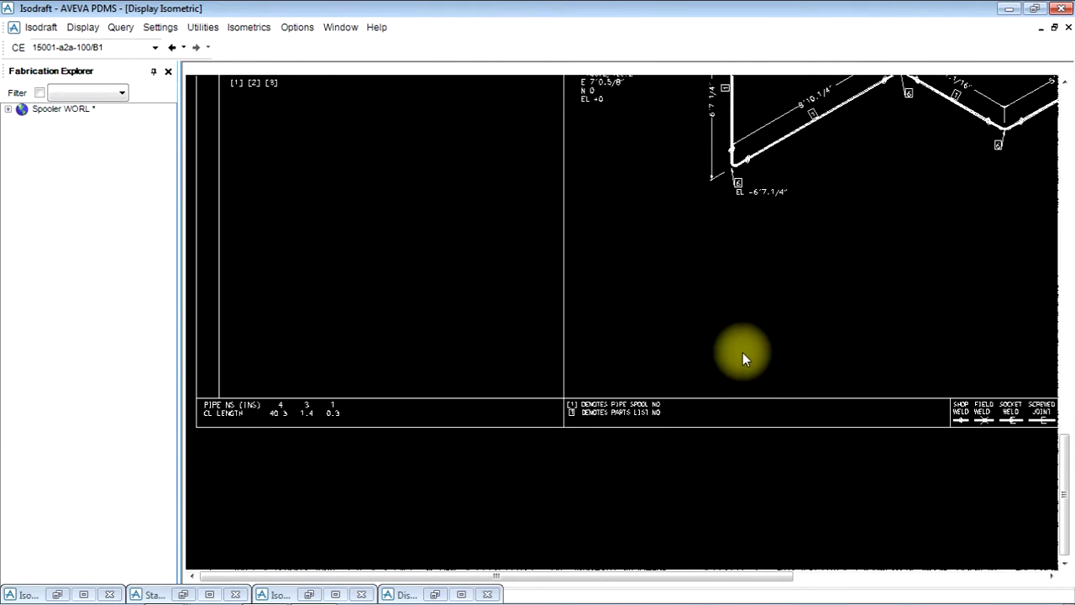
scroll(743, 352, "down", 2)
scroll(692, 404, "down", 2)
scroll(689, 361, "down", 1)
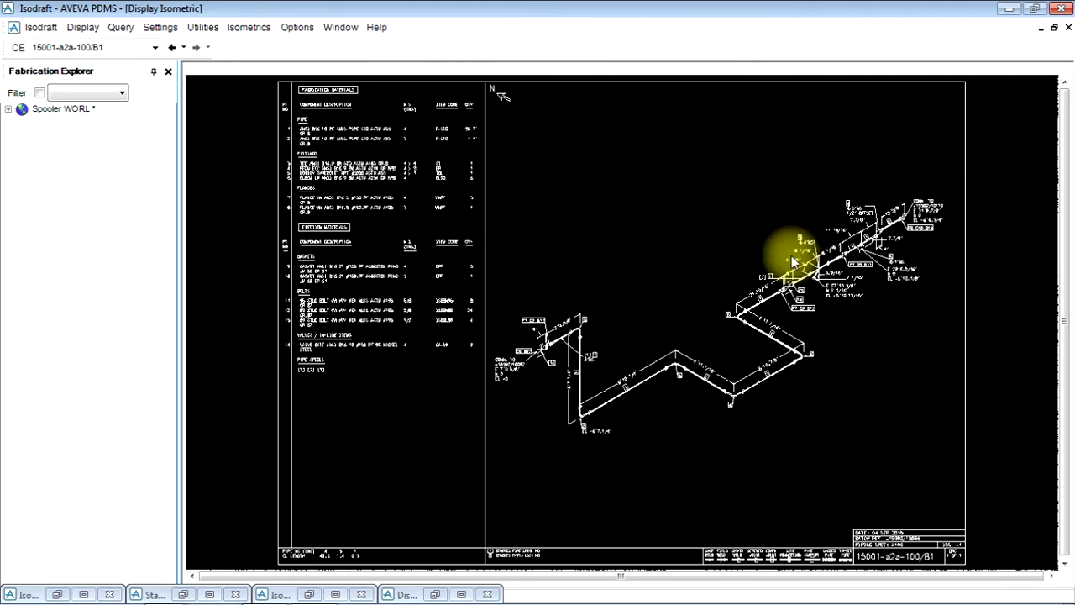